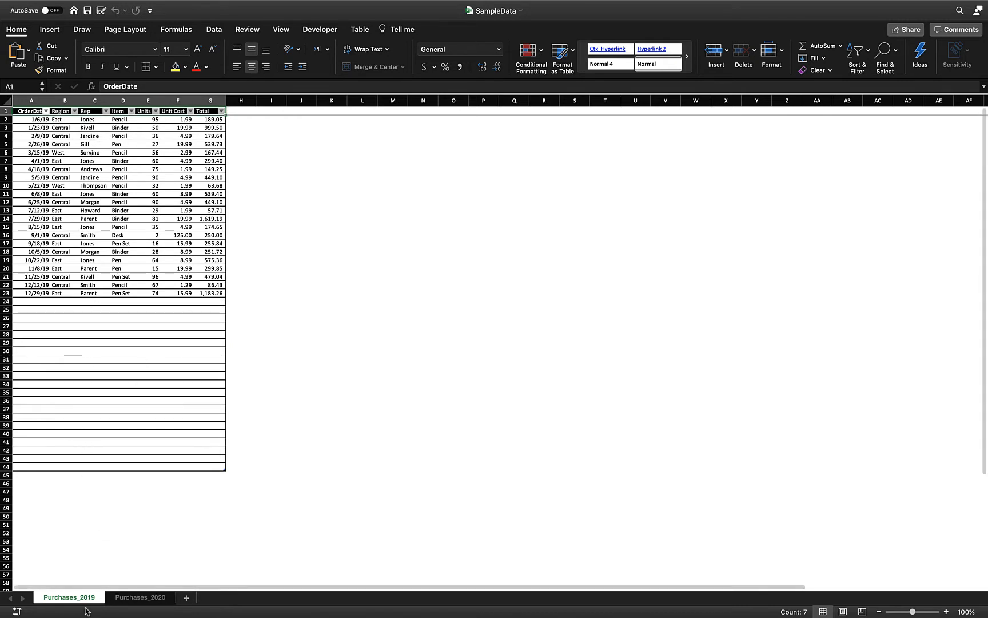
# Look through the Purchases sheets in the SampleData and SampleData_2 workbooks
pyautogui.click(135, 598)
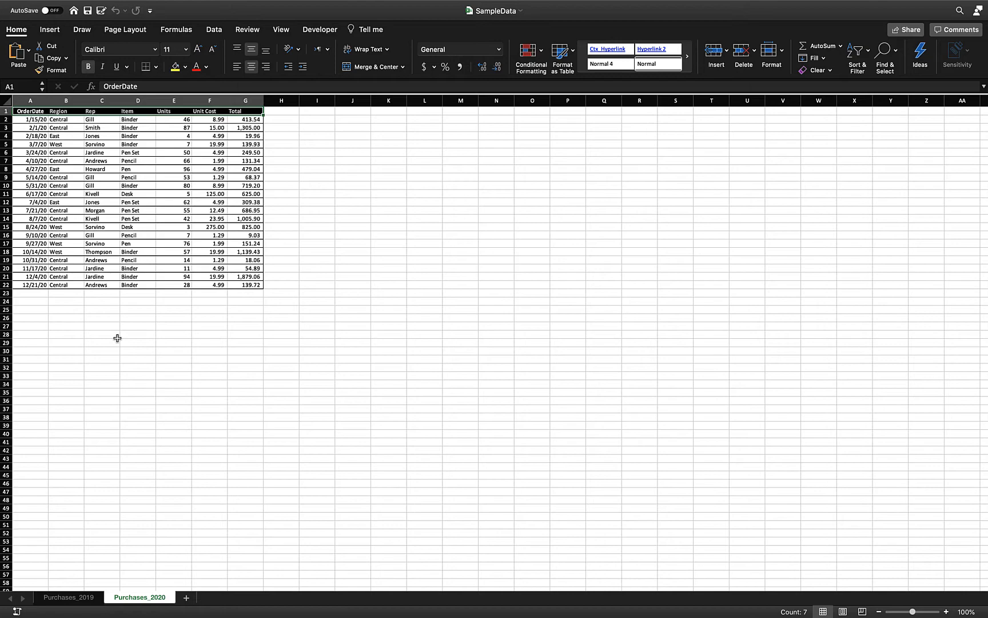
pyautogui.hotkey('ctrl', 'Right')
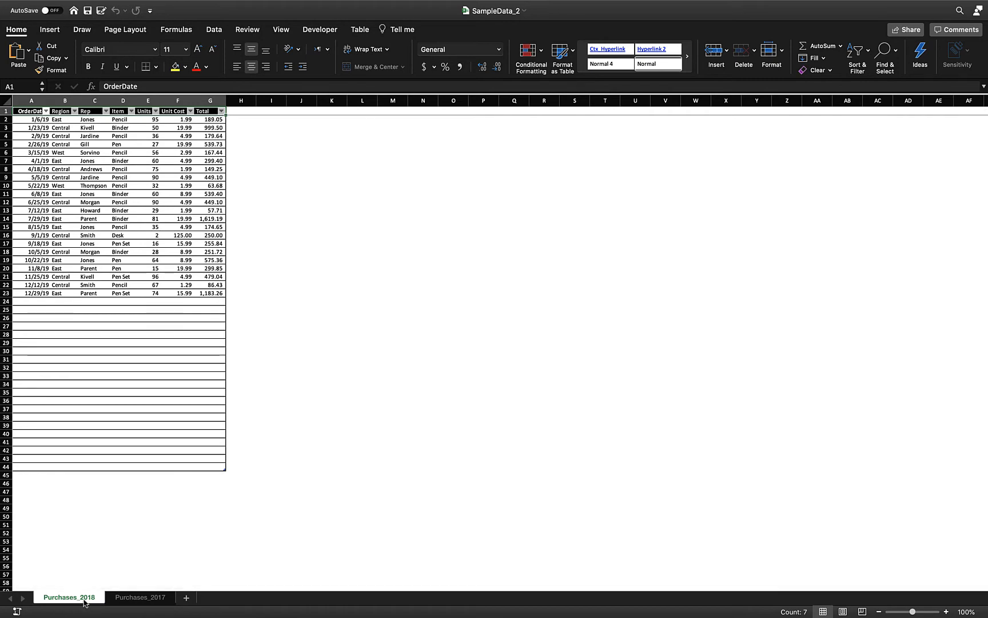
pyautogui.click(131, 599)
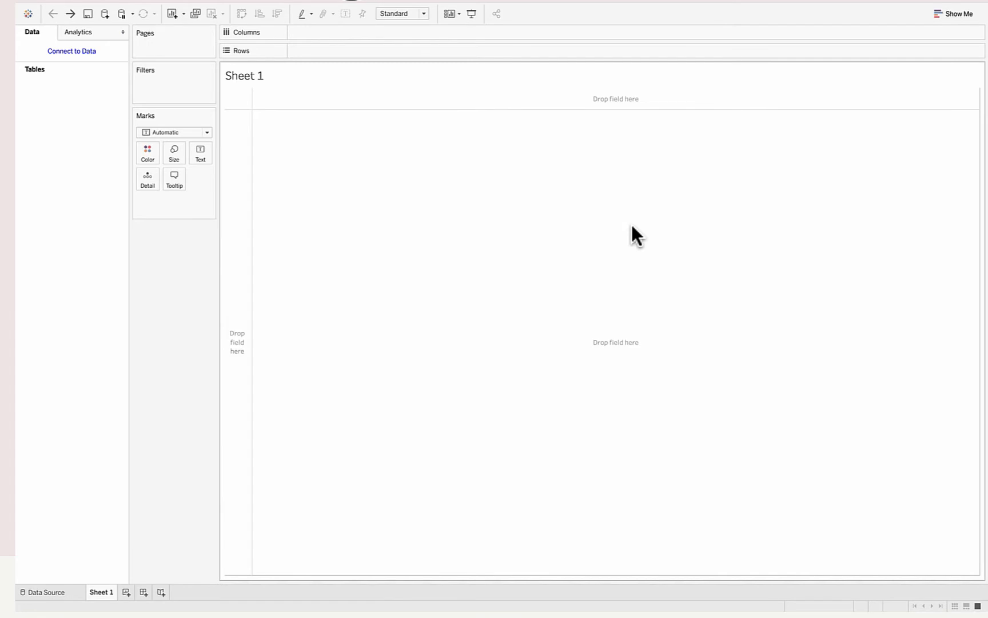
# Switch to Tableau and connect to the Microsoft Excel file SampleData.xlsx as the data source
pyautogui.click(80, 52)
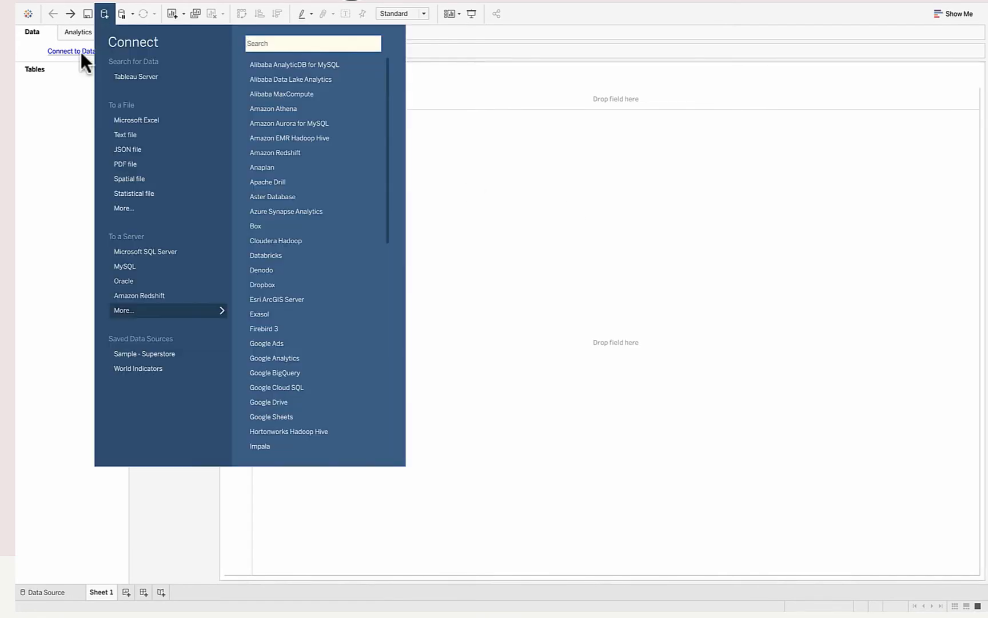
pyautogui.click(152, 120)
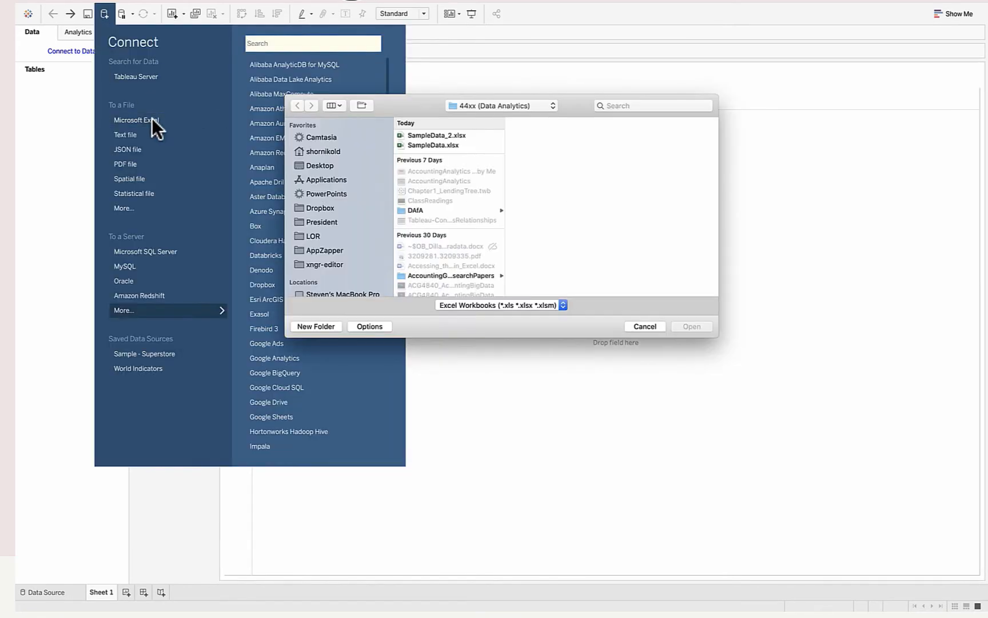
pyautogui.doubleClick(429, 145)
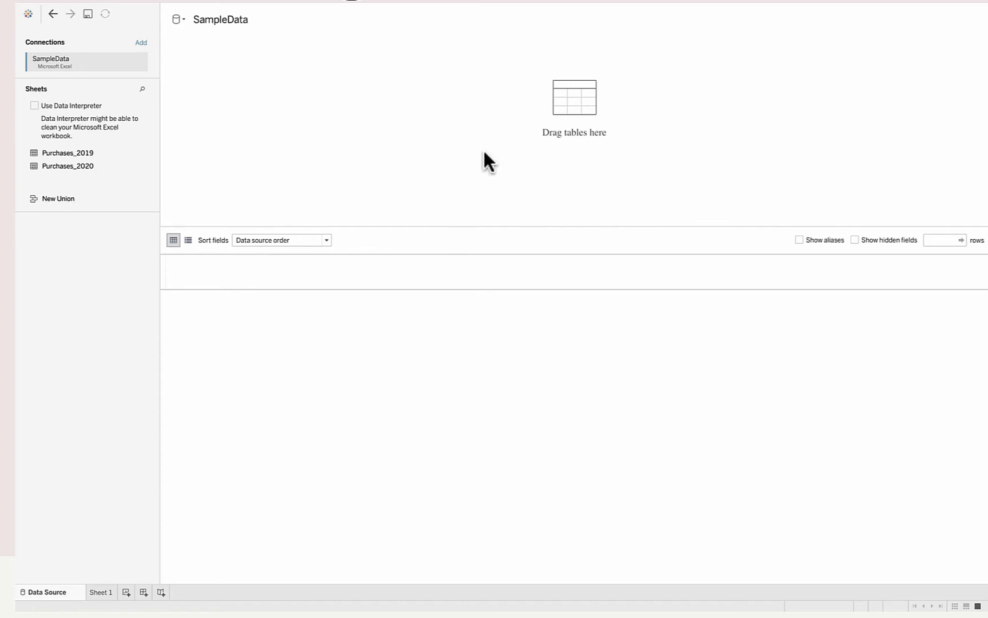
# Create a specific (manual) union of the Purchases_2019 and Purchases_2020 sheets
pyautogui.click(66, 199)
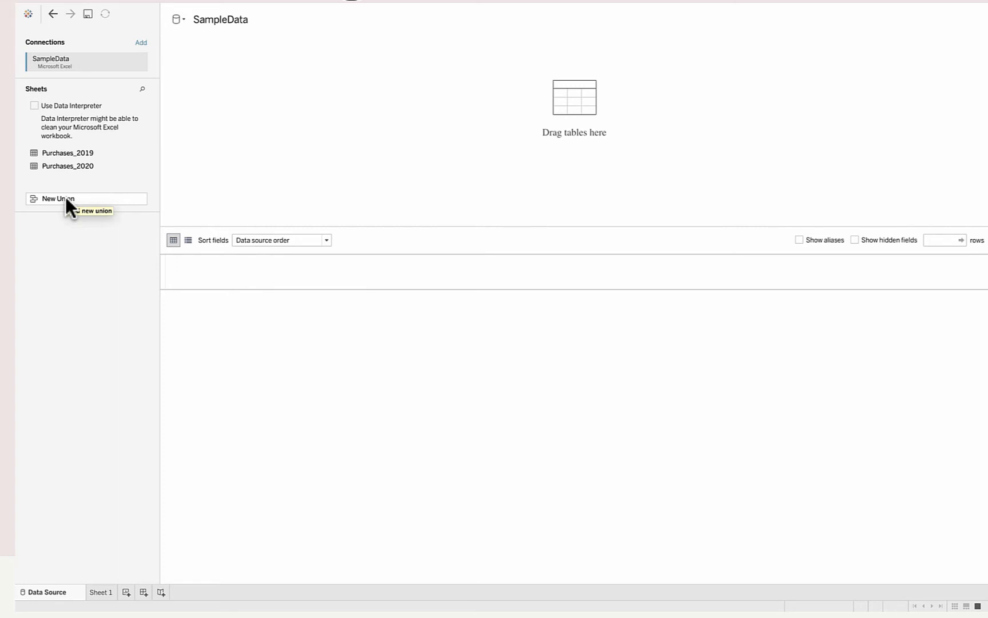
pyautogui.doubleClick(54, 198)
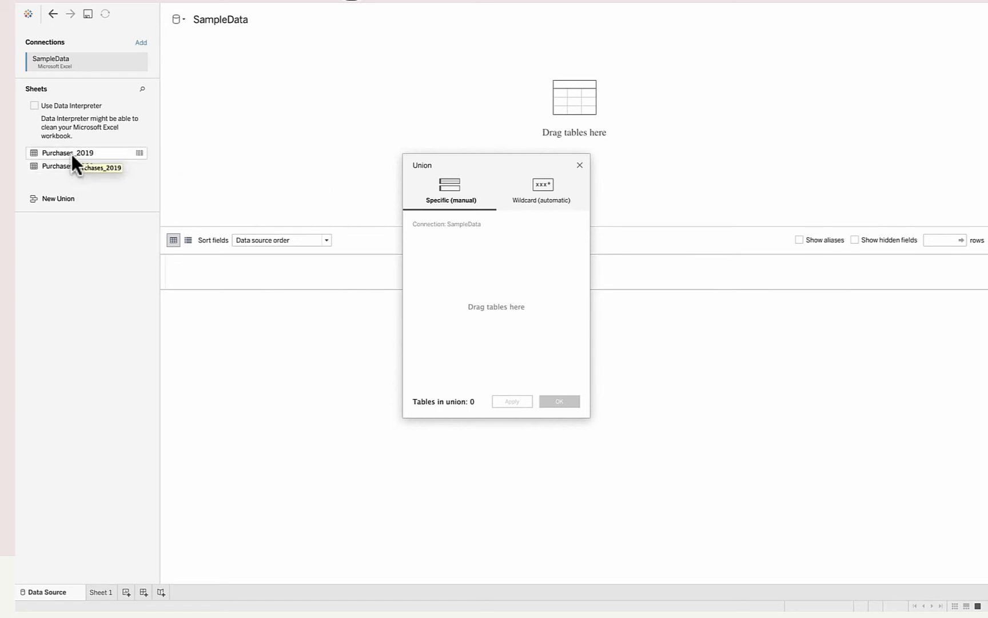
pyautogui.moveTo(70, 153); pyautogui.dragTo(432, 245)
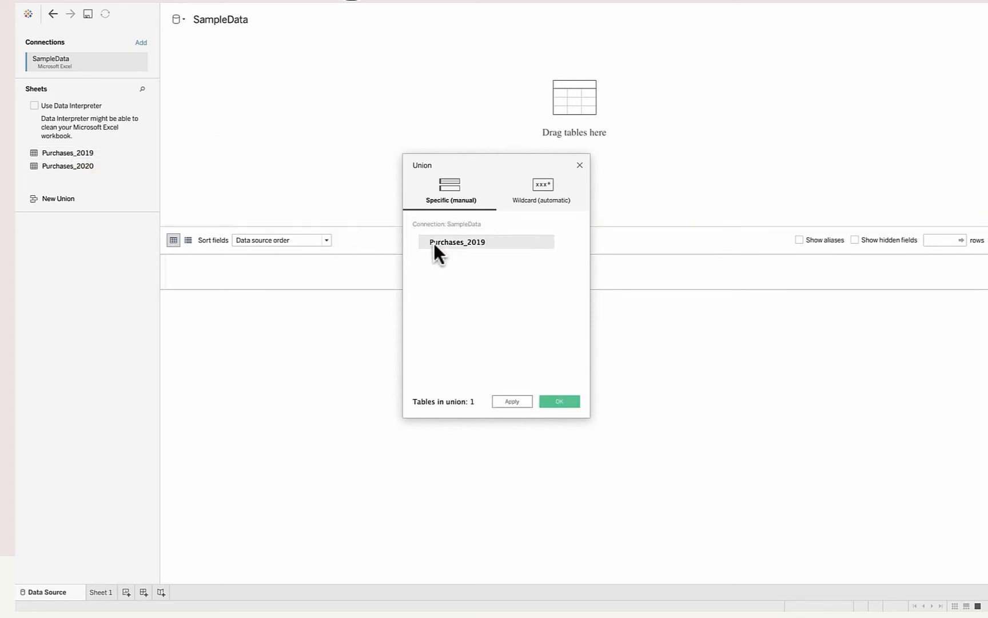
pyautogui.moveTo(66, 165); pyautogui.dragTo(441, 268)
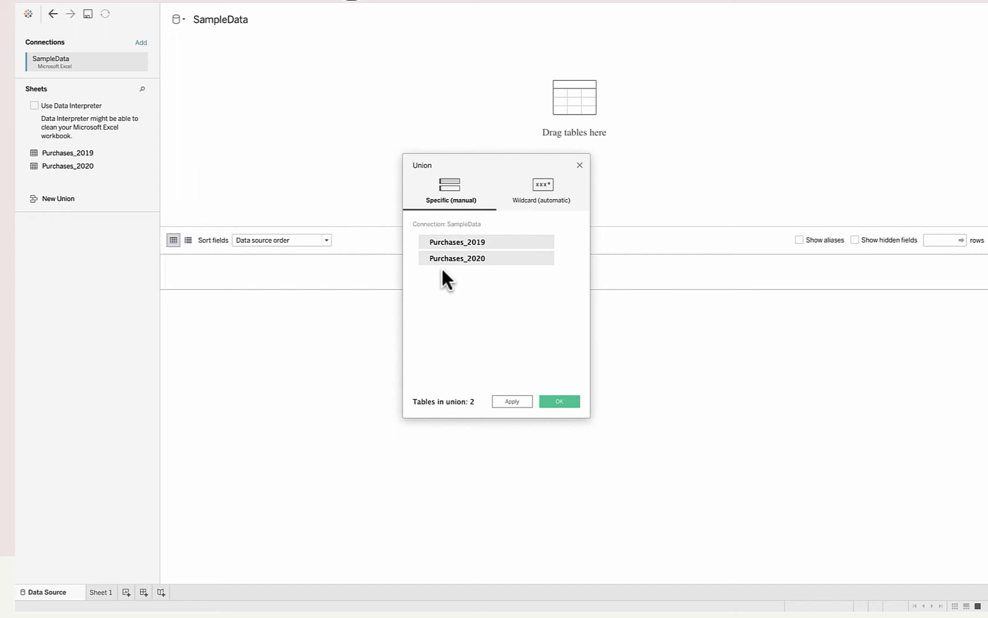
pyautogui.click(559, 401)
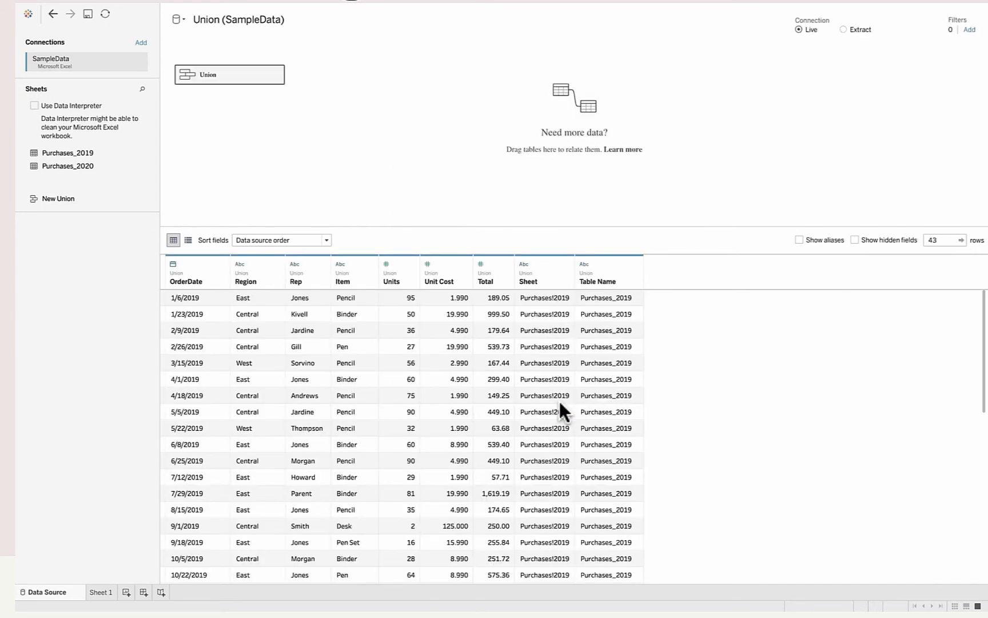
# Check the combined rows of the manual union and undo it
pyautogui.scroll(-8, 540, 353)
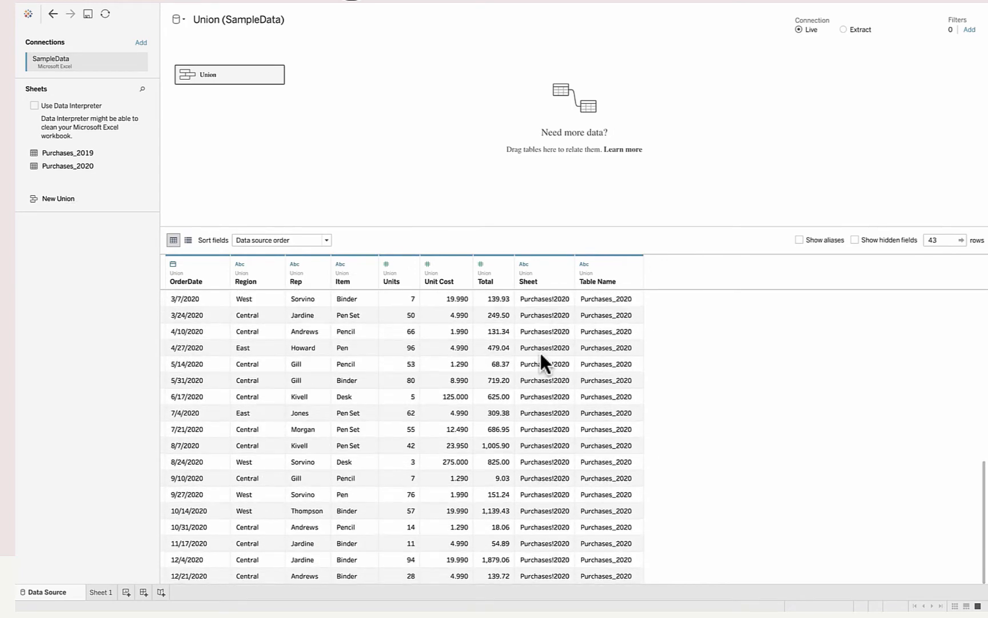
pyautogui.scroll(8, 540, 353)
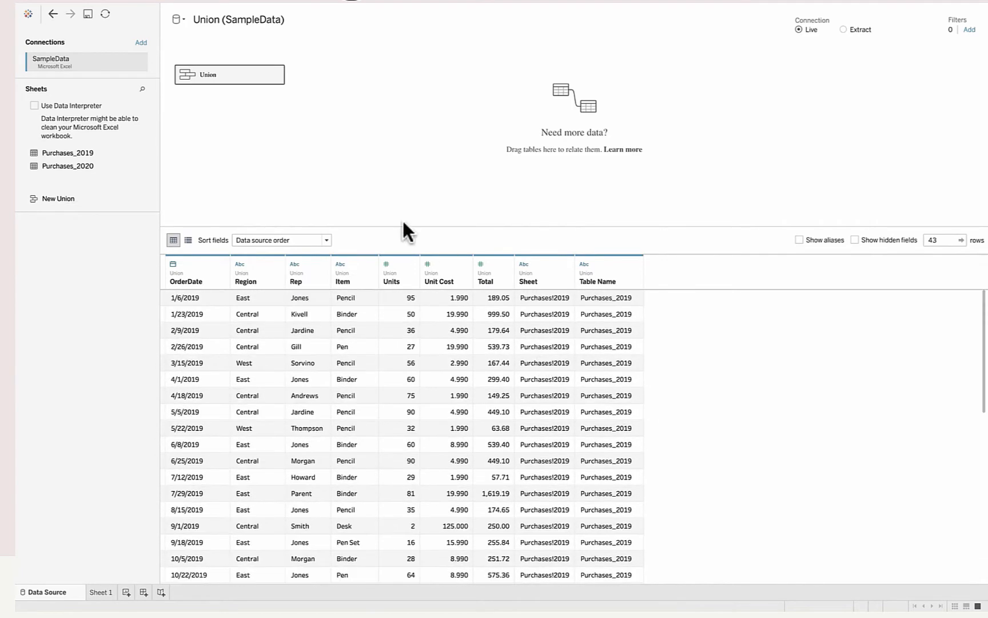
pyautogui.click(53, 13)
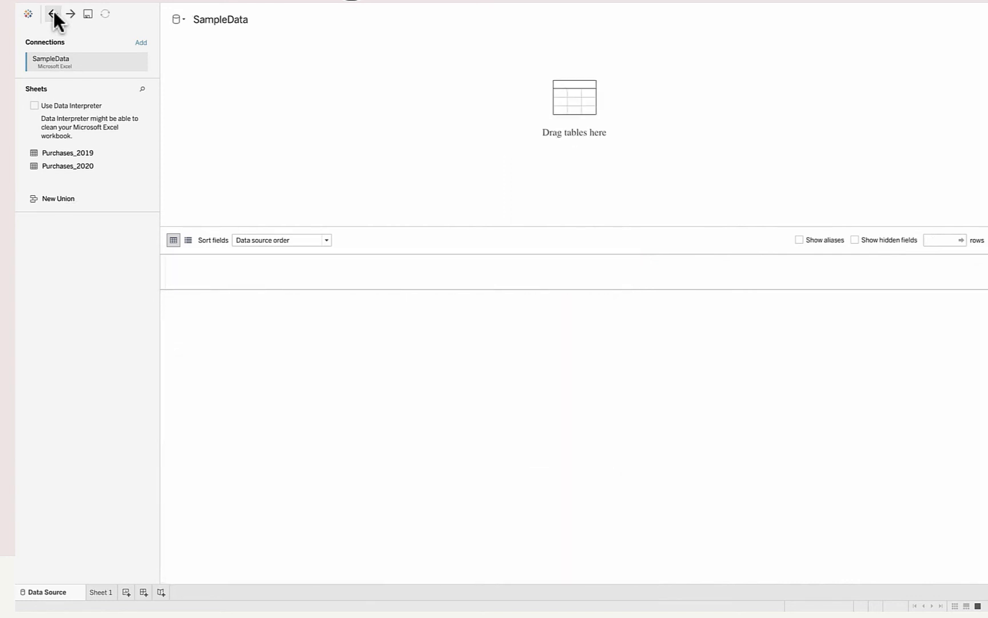
# Create a wildcard (automatic) union that includes sheets matching Purchases* in the SampleData.xlsx workbook
pyautogui.doubleClick(57, 197)
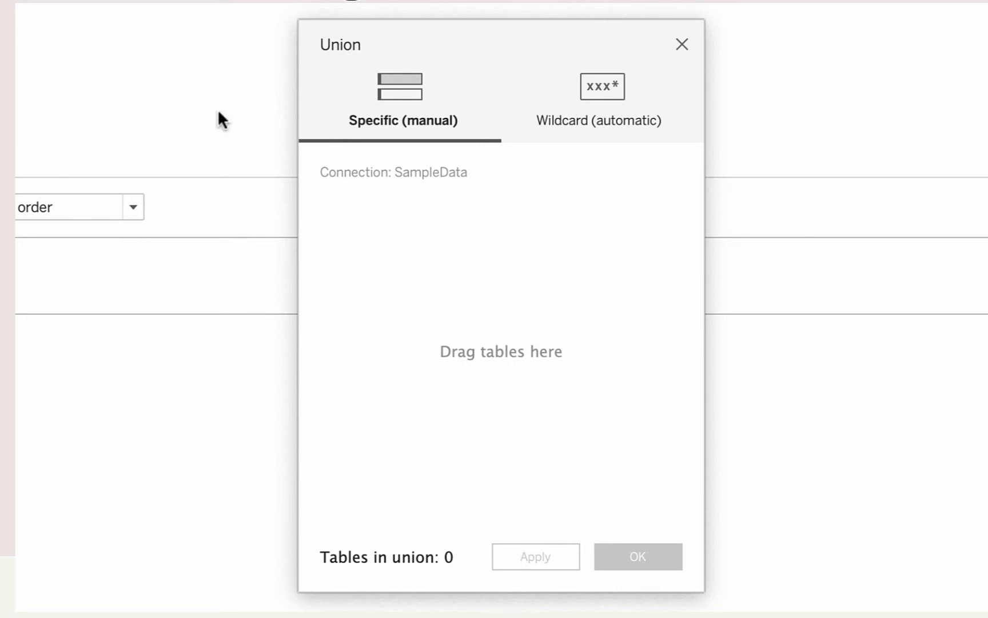
pyautogui.click(605, 87)
pyautogui.click(487, 245)
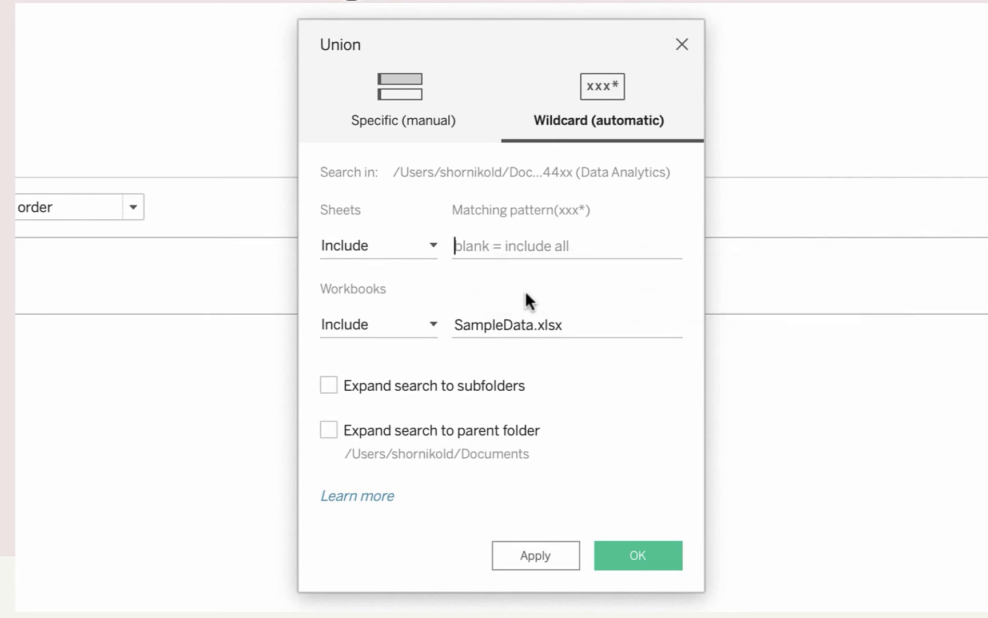
pyautogui.write('Purchases')
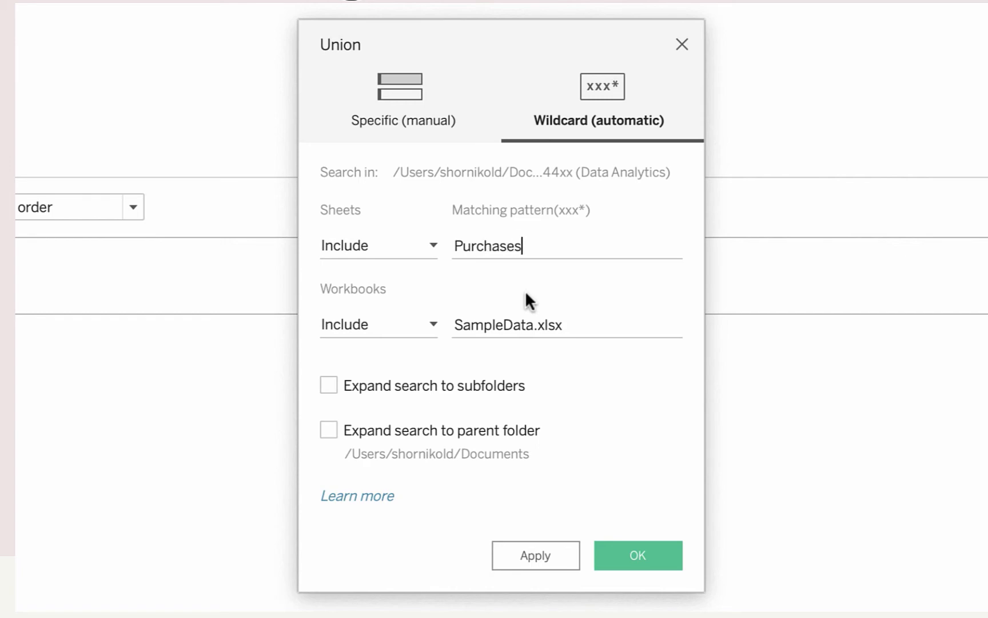
pyautogui.write('*')
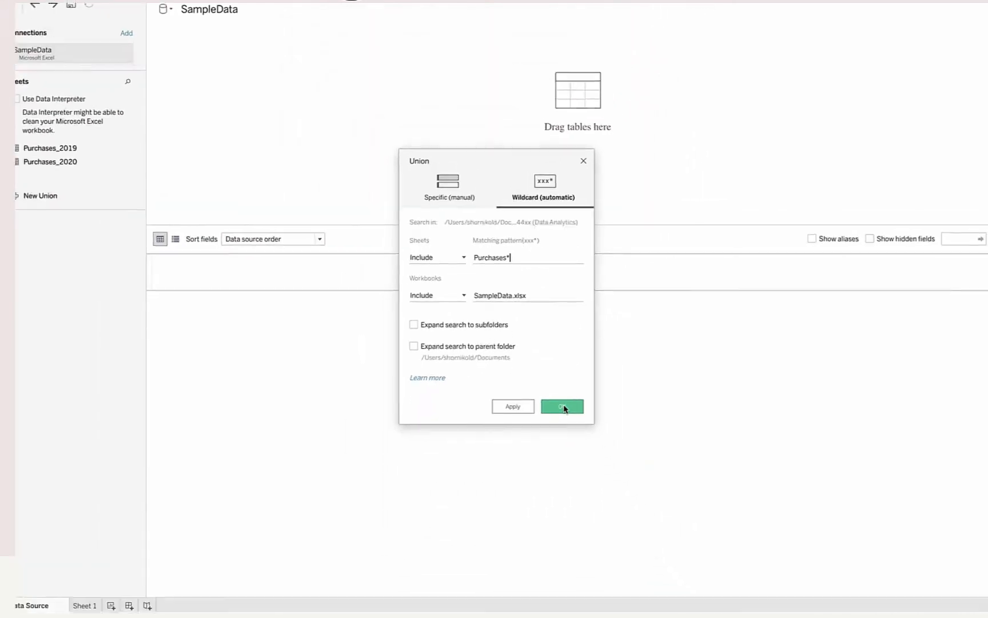
pyautogui.click(563, 407)
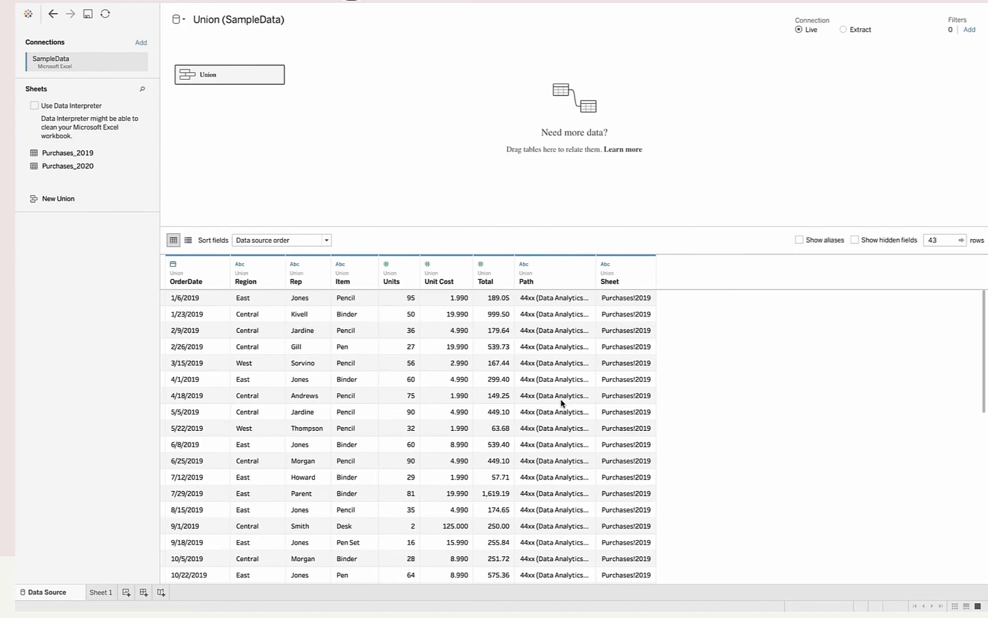
# Review the rows of the single-workbook wildcard union and undo it
pyautogui.scroll(-8, 562, 403)
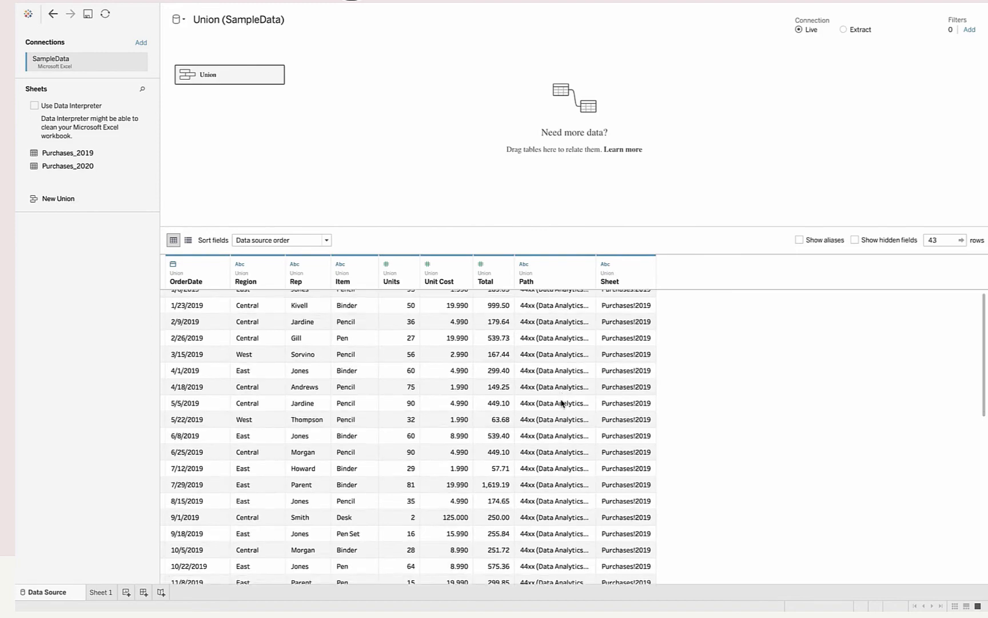
pyautogui.scroll(8, 562, 403)
pyautogui.scroll(-8, 562, 403)
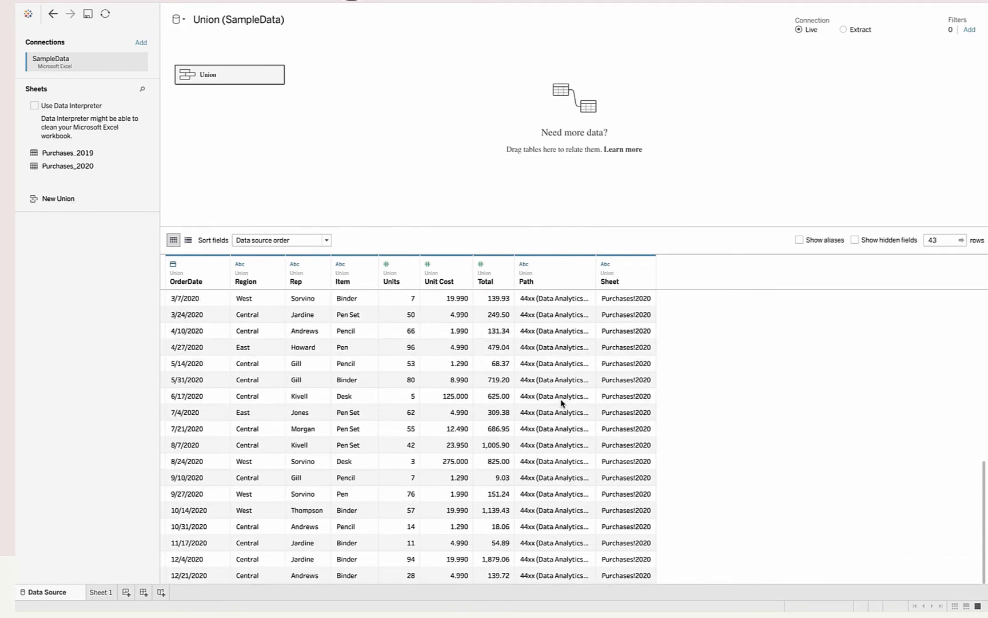
pyautogui.scroll(8, 562, 404)
pyautogui.scroll(-8, 562, 404)
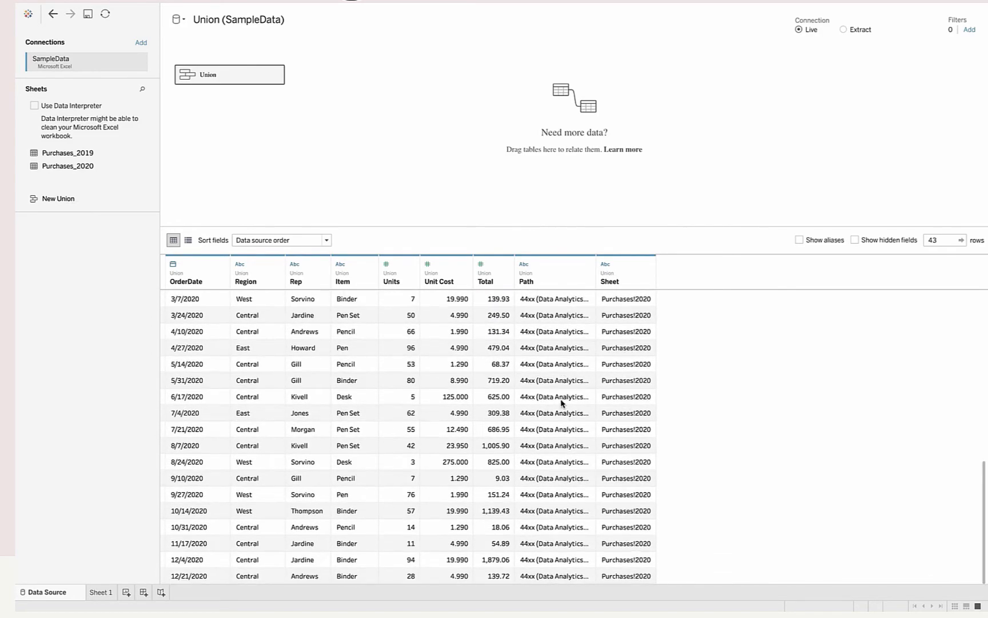
pyautogui.scroll(8, 563, 404)
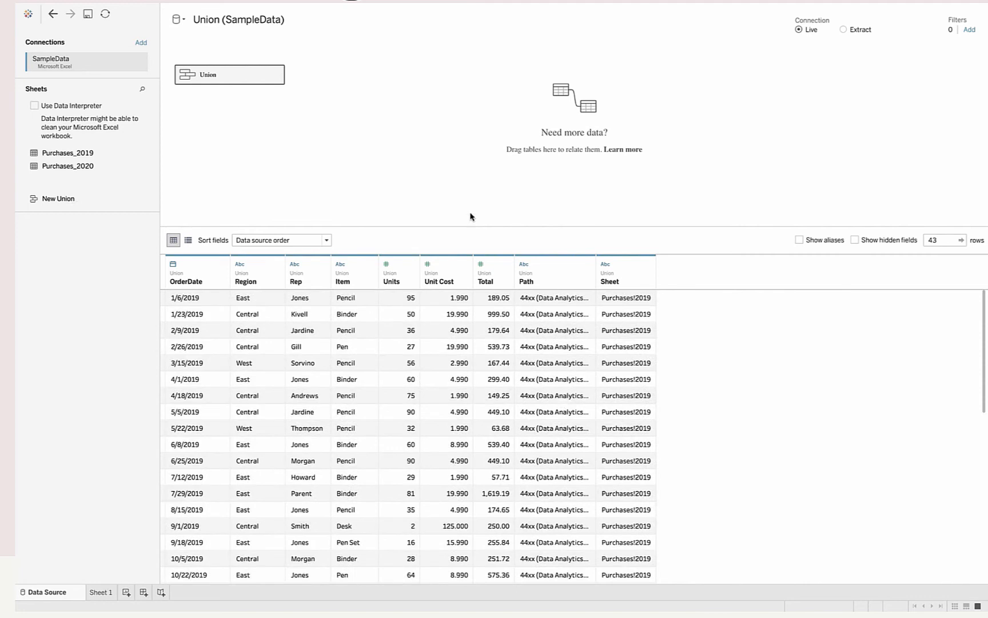
pyautogui.click(52, 13)
# Start a new wildcard (automatic) union with the sheet matching pattern Purchases*
pyautogui.doubleClick(60, 199)
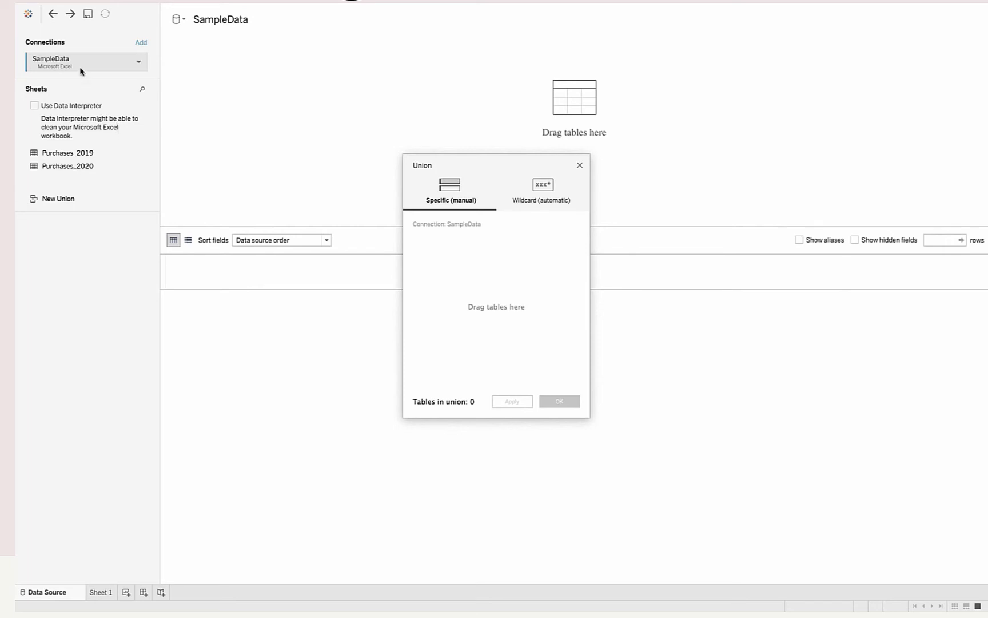
pyautogui.click(546, 190)
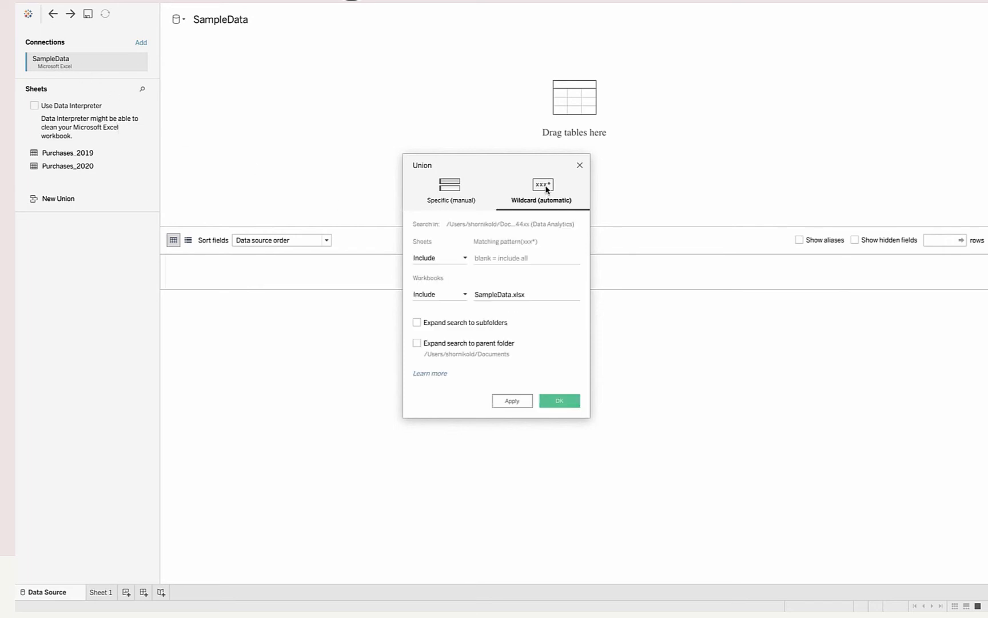
pyautogui.click(515, 259)
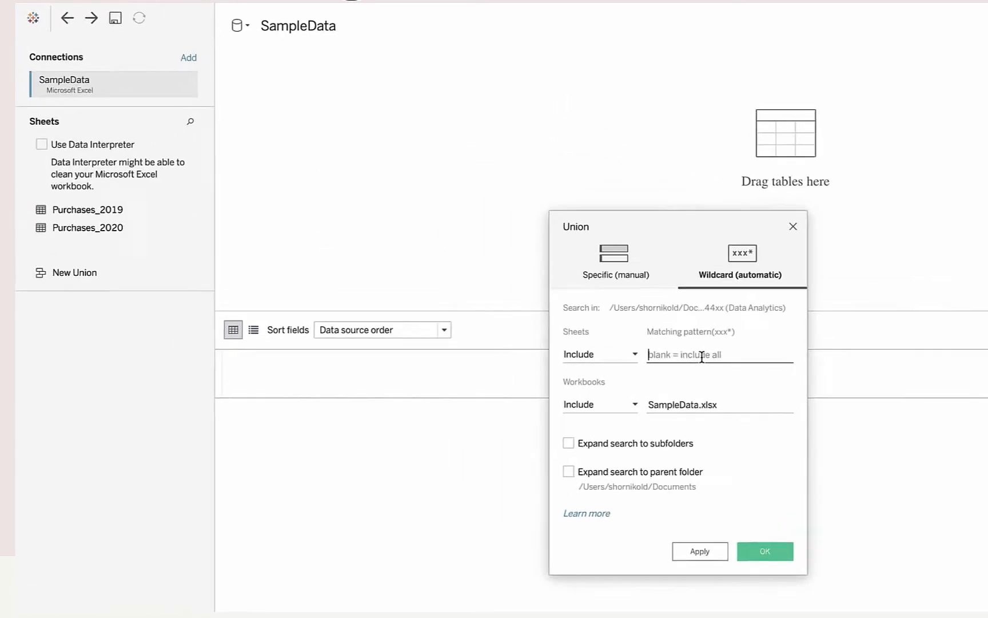
pyautogui.write('Purchases')
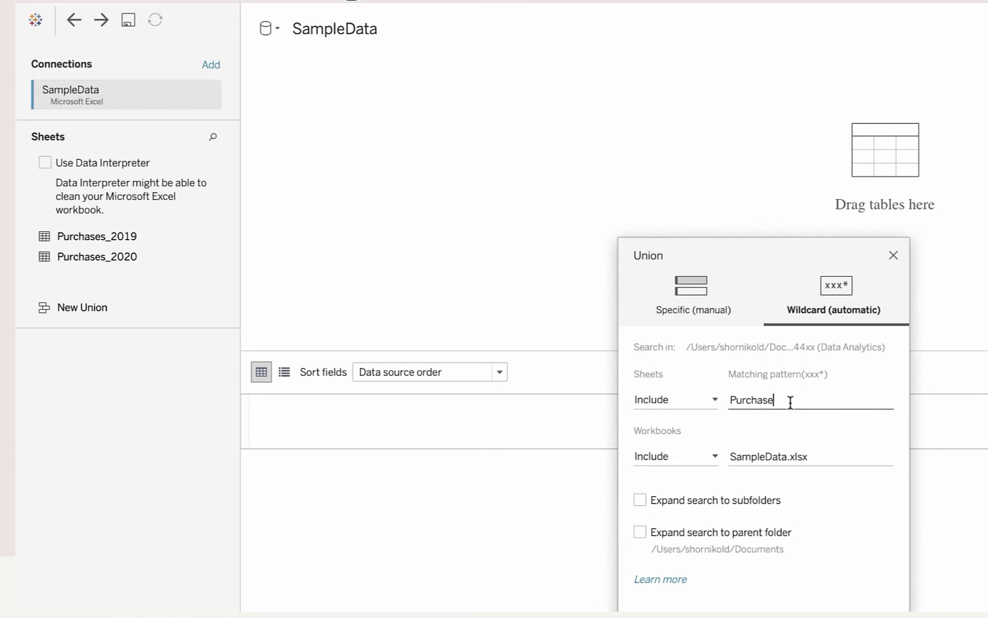
pyautogui.write('*')
# Clear the workbook pattern to include all workbooks, expand the search to subfolders, and apply the union
pyautogui.click(744, 457)
pyautogui.tripleClick(815, 458)
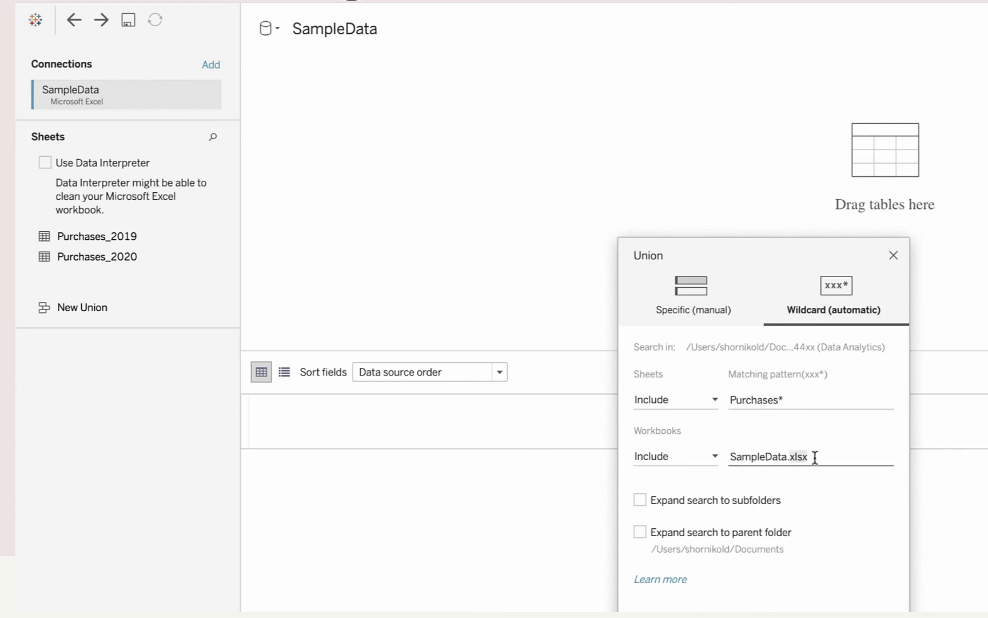
pyautogui.press('BackSpace')
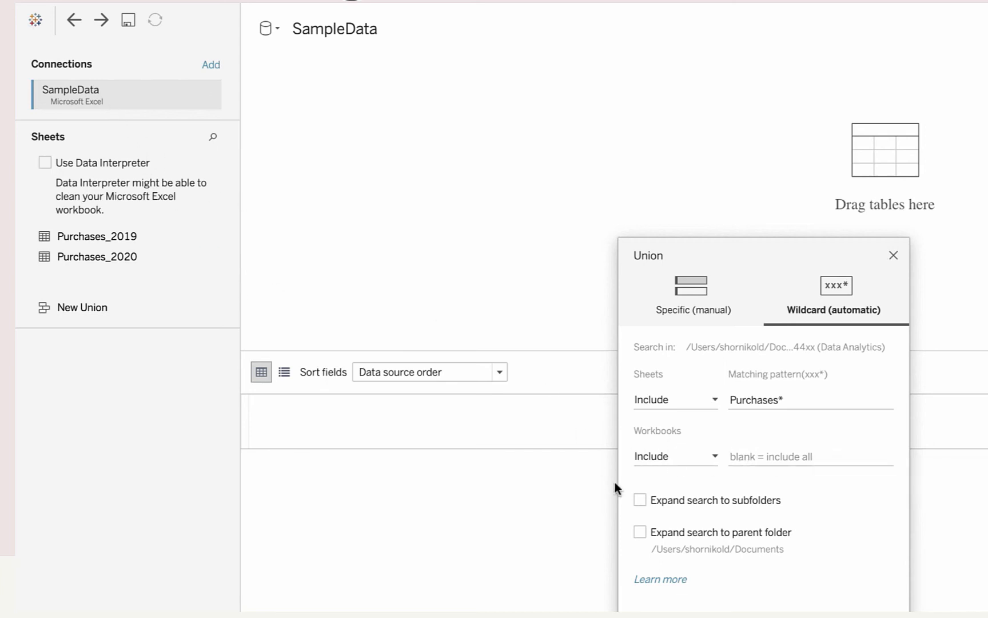
pyautogui.click(640, 500)
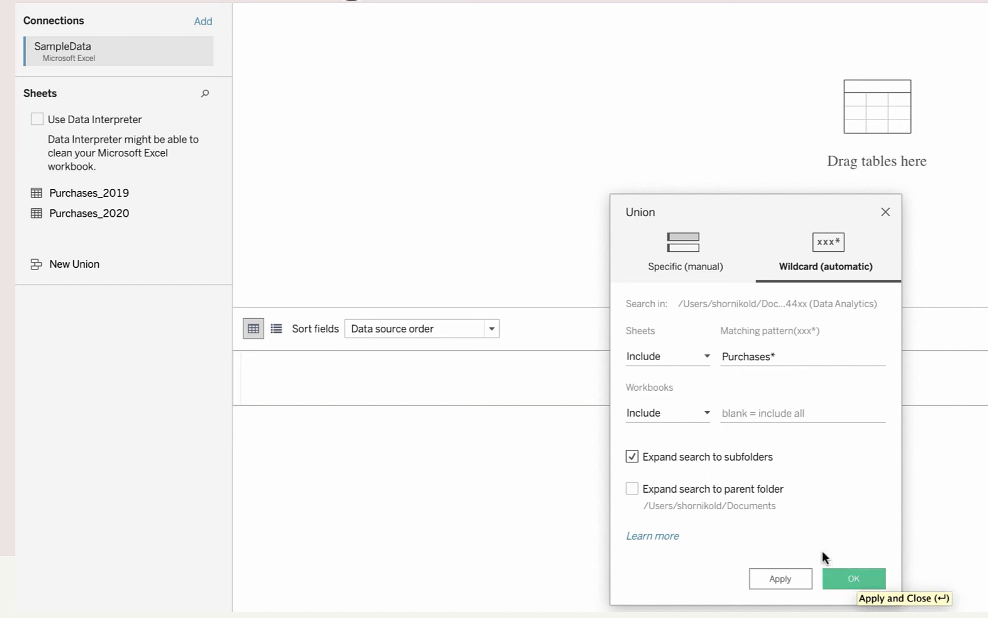
pyautogui.click(854, 575)
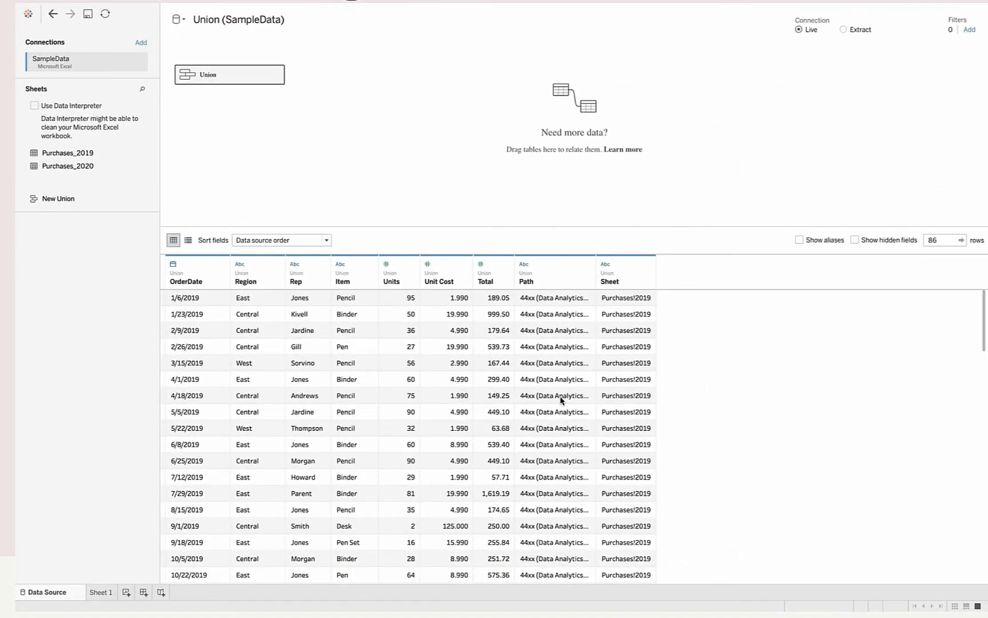
# Examine the Sheet column through the union's rows to see which sheets they come from
pyautogui.scroll(-5, 561, 401)
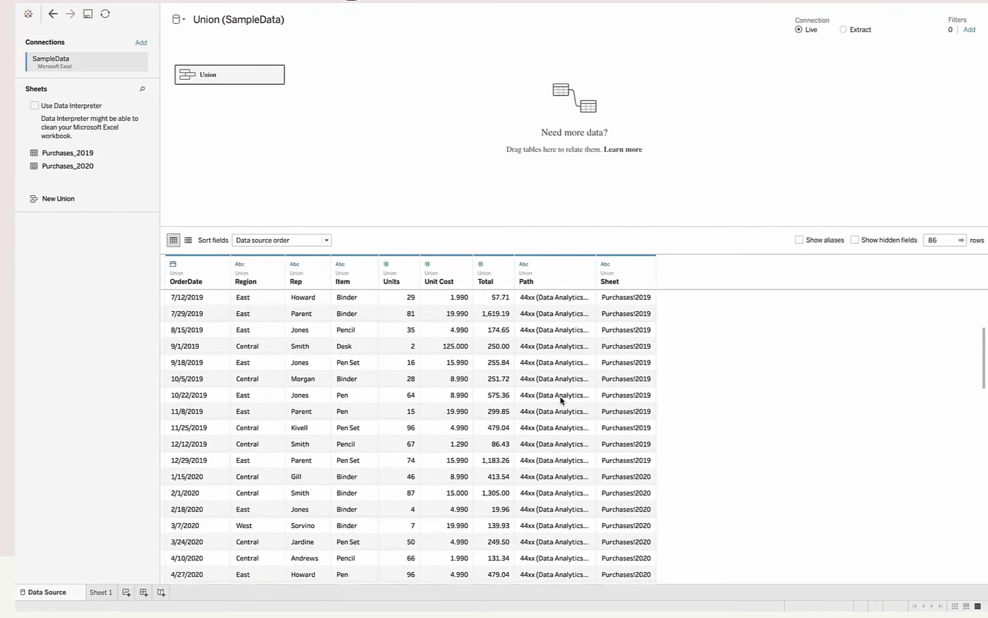
pyautogui.scroll(-5, 561, 400)
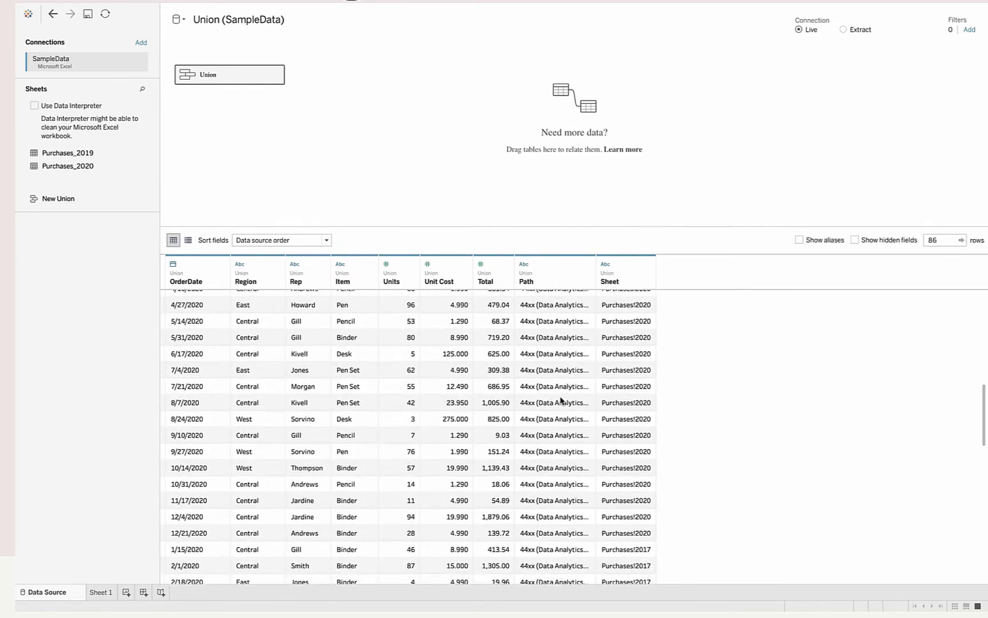
pyautogui.scroll(-2, 561, 400)
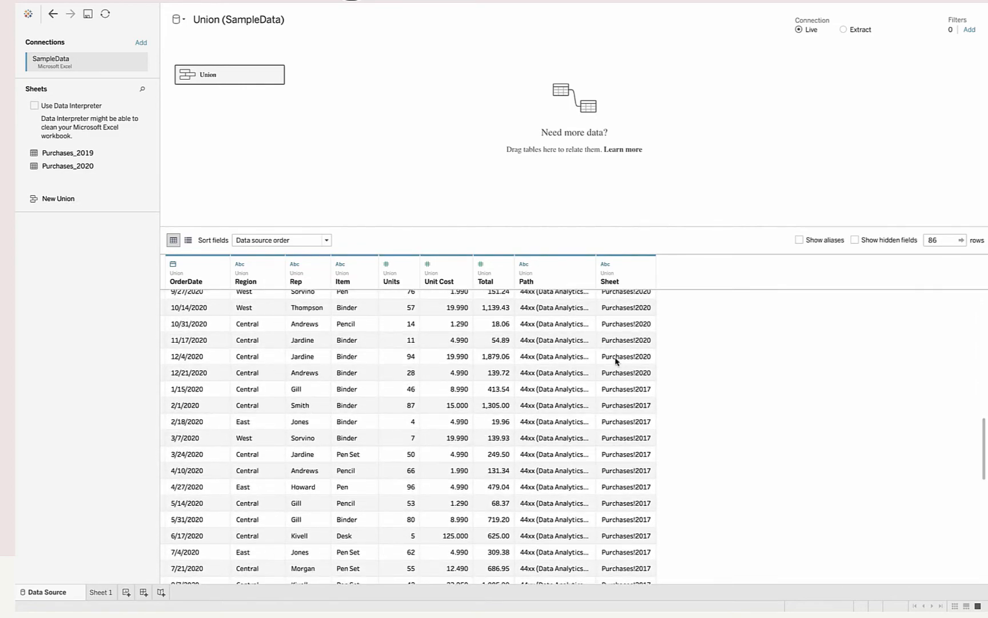
pyautogui.scroll(-10, 622, 412)
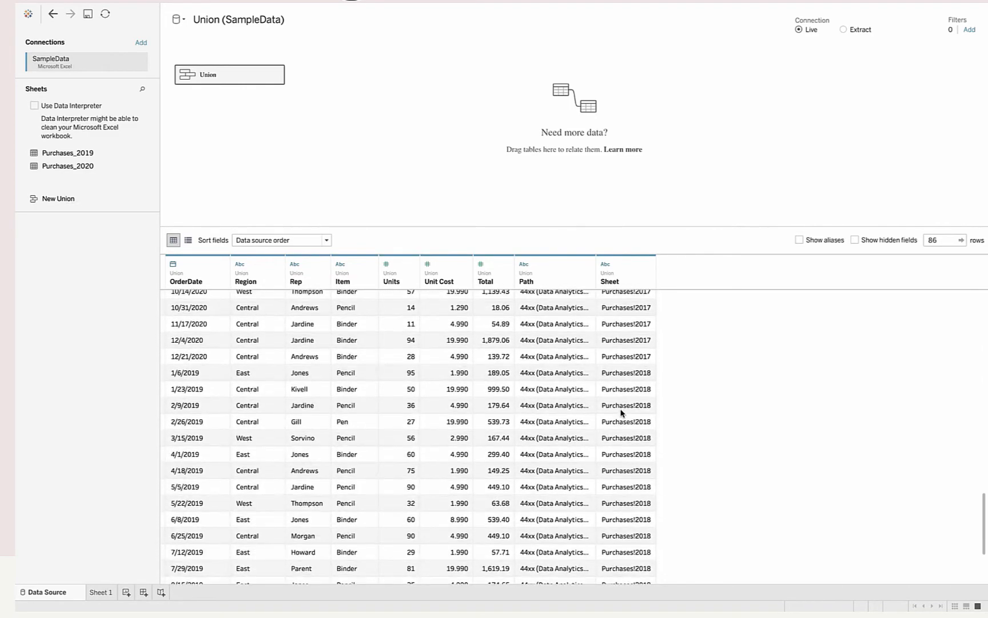
# Examine the Path and Sheet columns across all the union's rows to see each row's source workbook and yearly sheet
pyautogui.scroll(20, 622, 411)
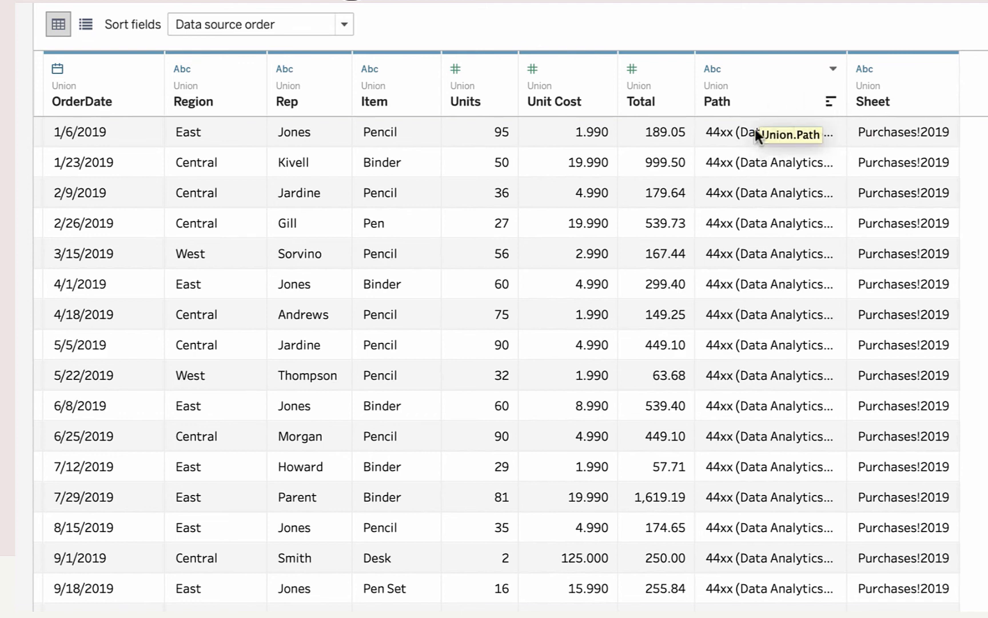
pyautogui.scroll(-10, 758, 181)
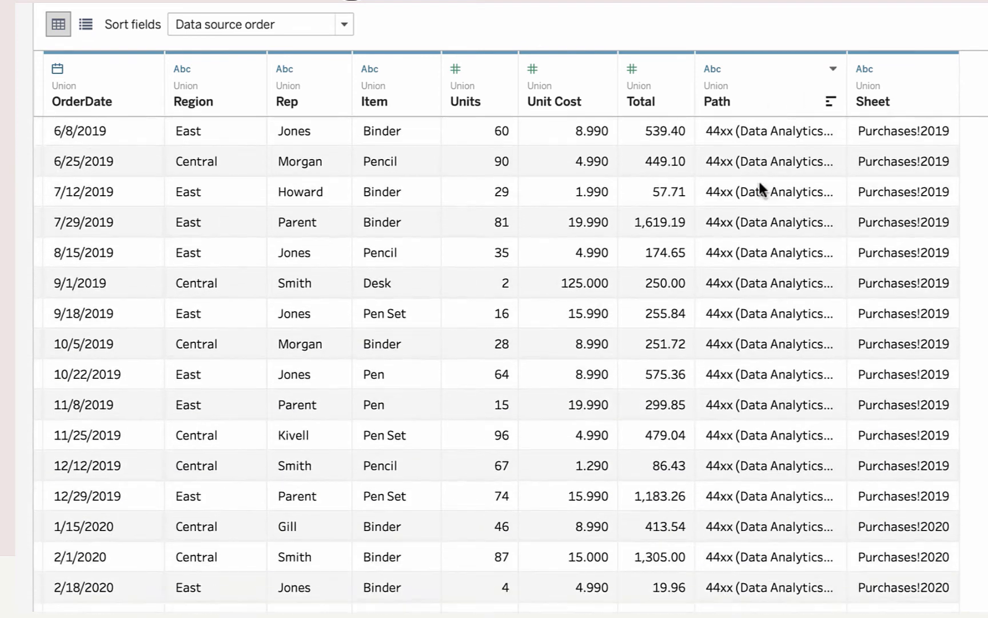
pyautogui.scroll(-15, 758, 179)
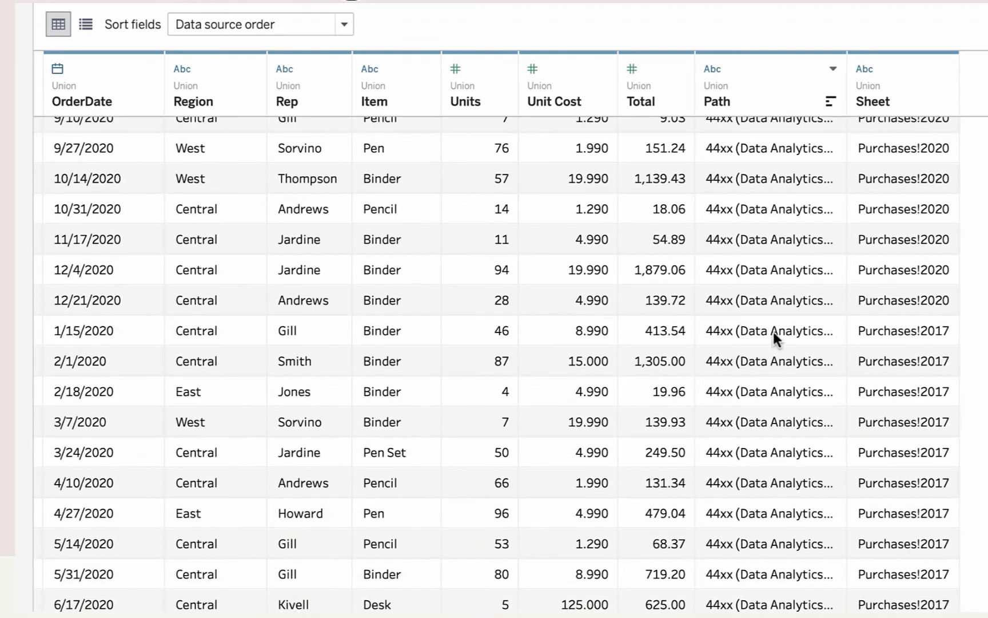
pyautogui.scroll(-14, 773, 338)
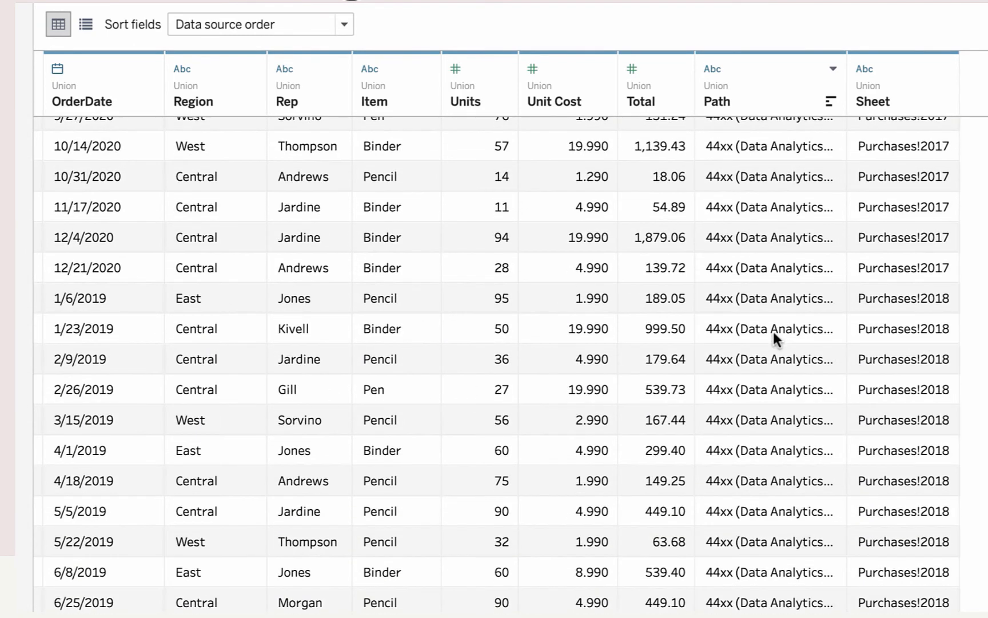
pyautogui.scroll(-20, 773, 332)
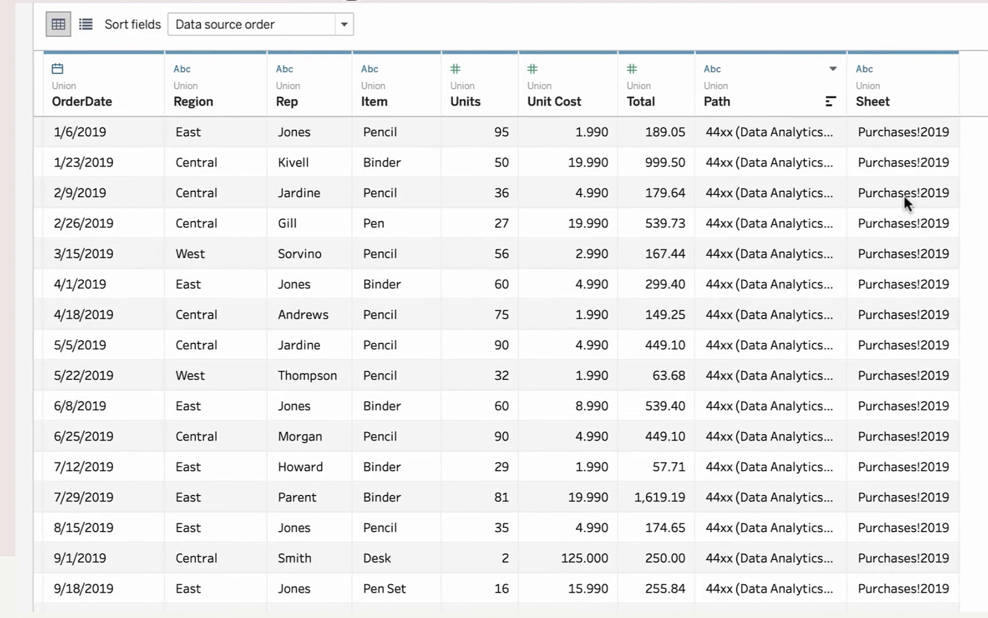
pyautogui.scroll(-9, 909, 125)
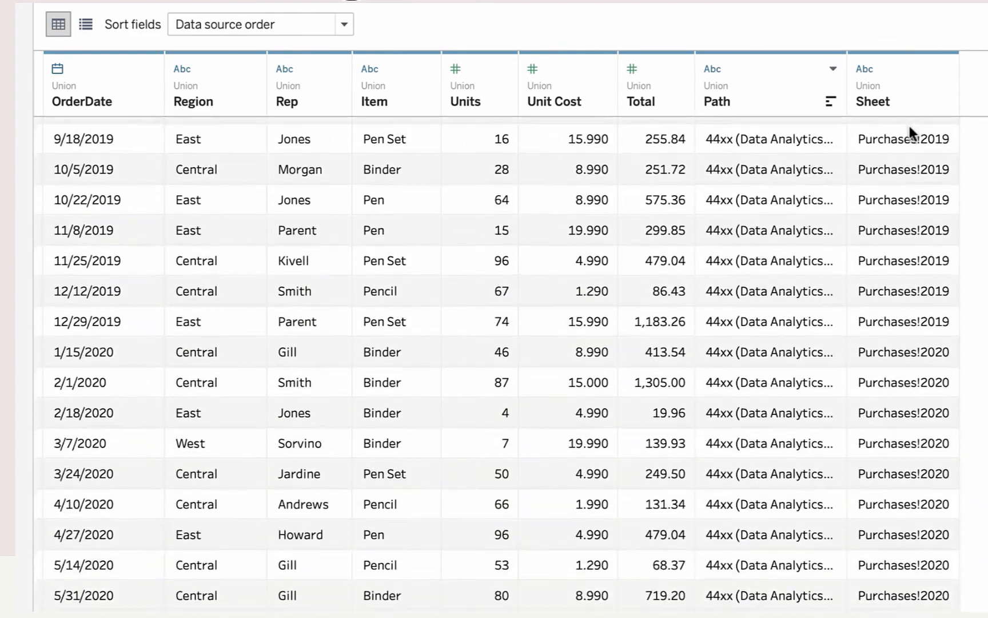
pyautogui.scroll(-12, 909, 126)
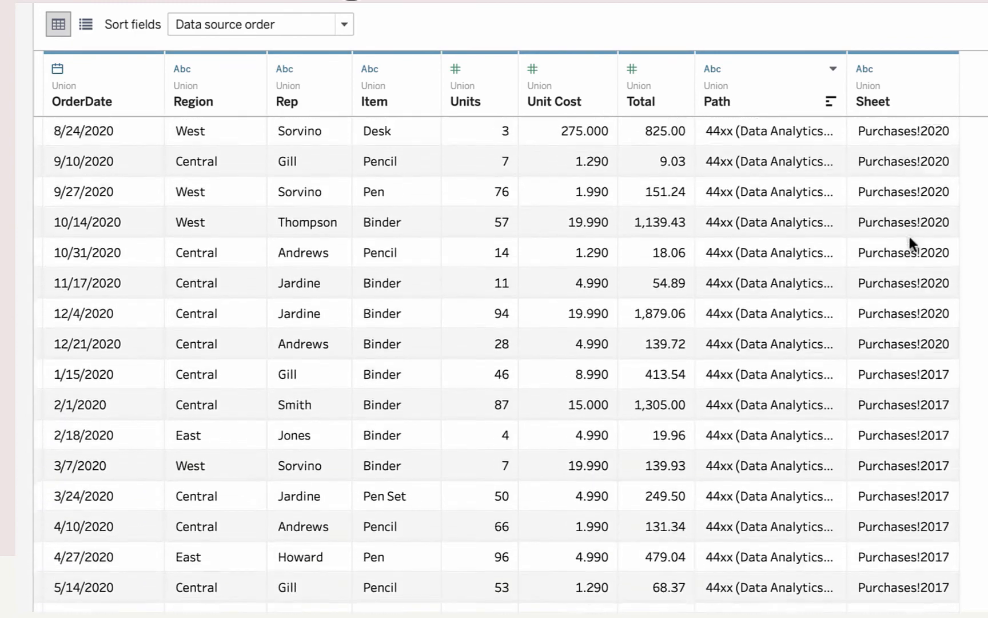
pyautogui.scroll(-13, 909, 236)
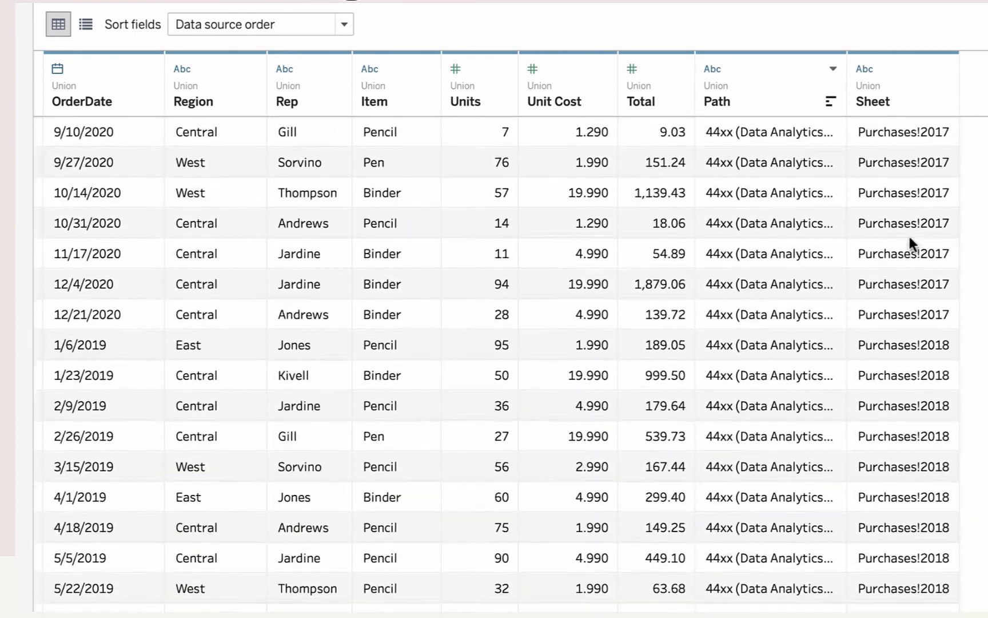
pyautogui.scroll(-20, 909, 237)
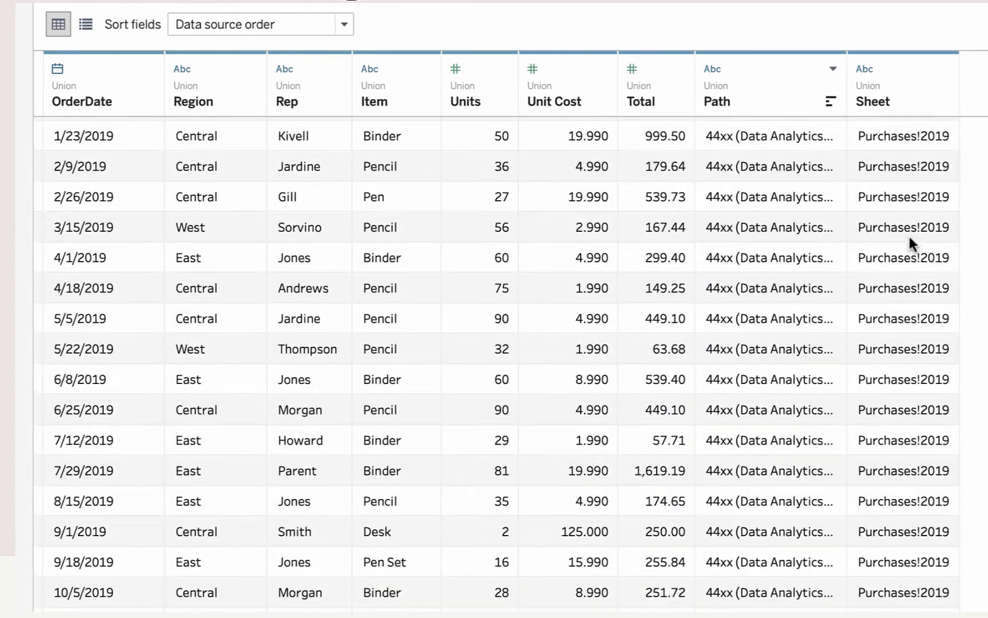
pyautogui.scroll(1, 910, 236)
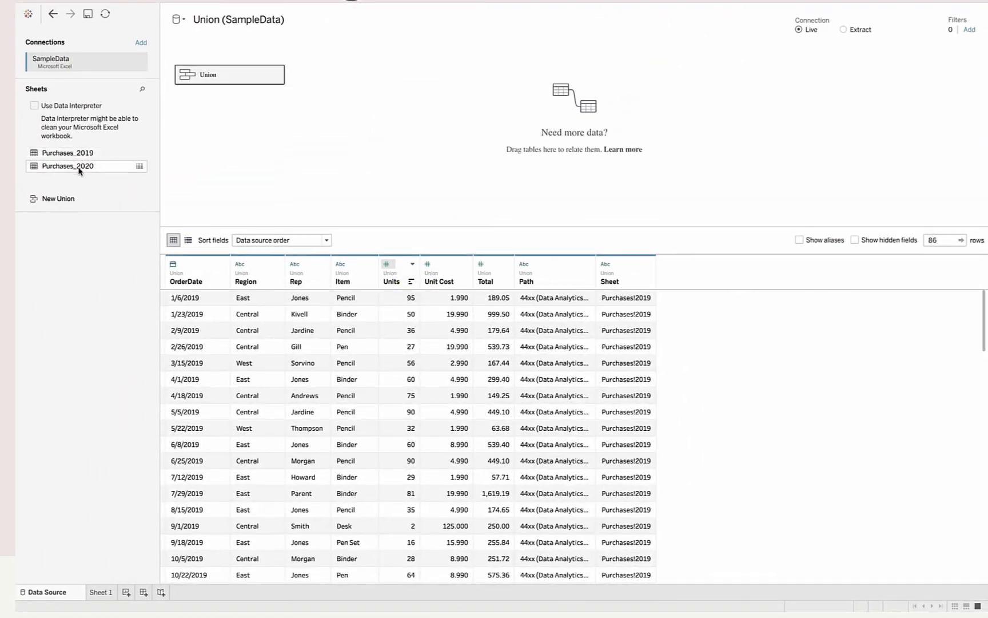